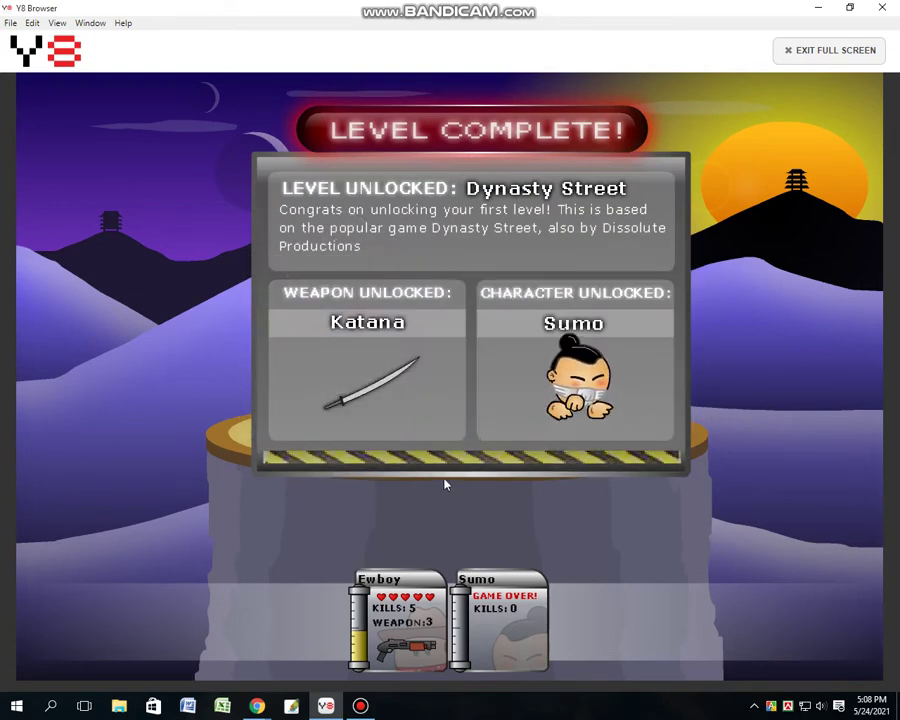
Continue past the Sumo Ring Level Complete panel back to the campaign level list.
{"action": "left_click", "coordinate": [470, 497]}
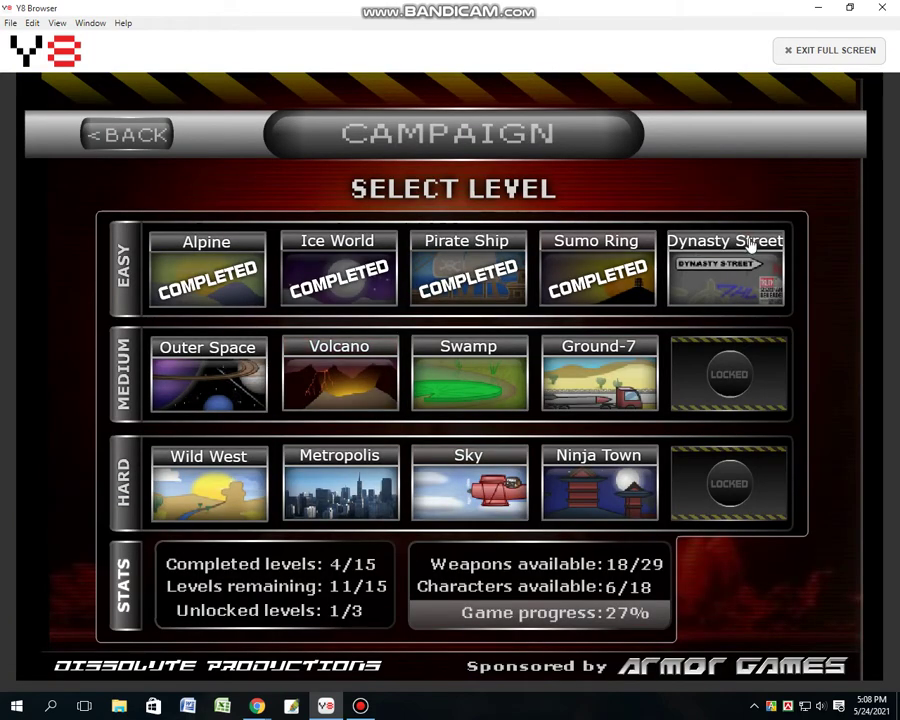
Pick the Outer Space level in the Medium row and start it with GO!
{"action": "left_click", "coordinate": [207, 374]}
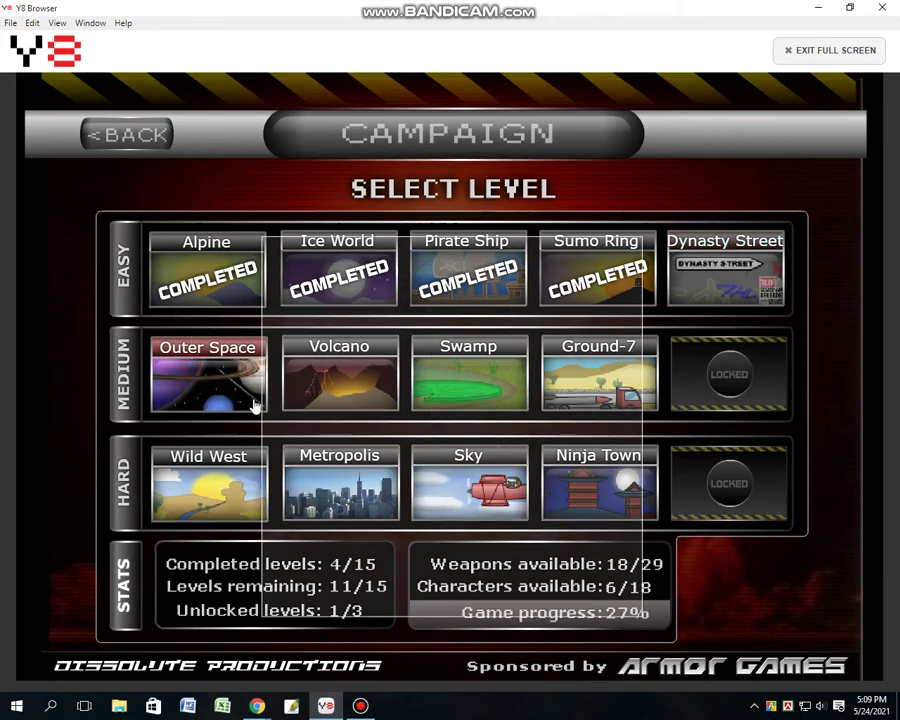
{"action": "left_click", "coordinate": [452, 580]}
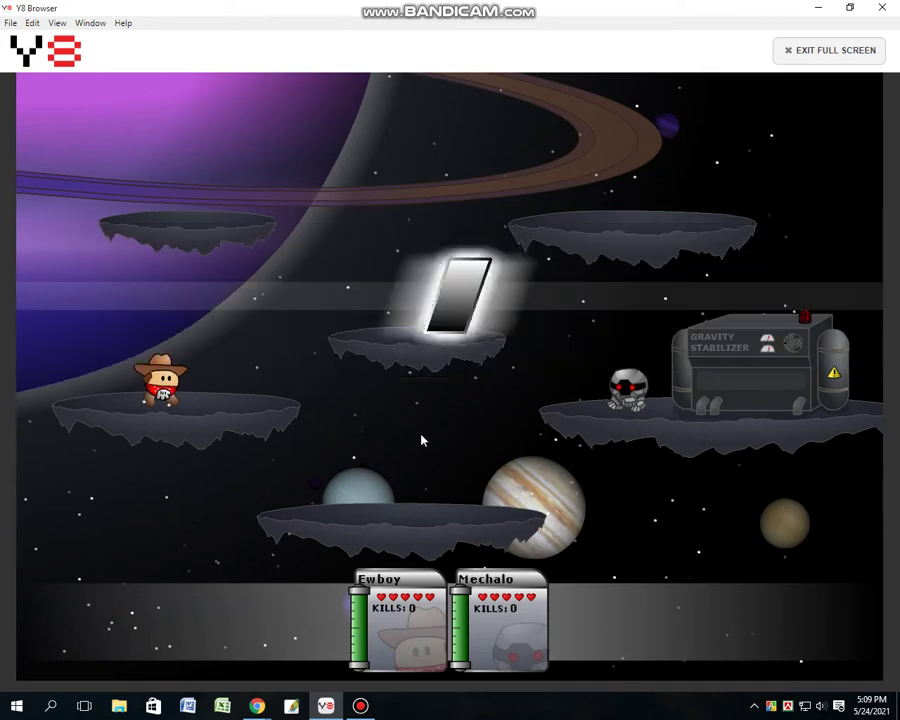
Climb to the middle platform, grab the left weapon crate, and shoot Mechalo.
{"action": "key", "text": "Right"}
{"action": "key", "text": "Up"}
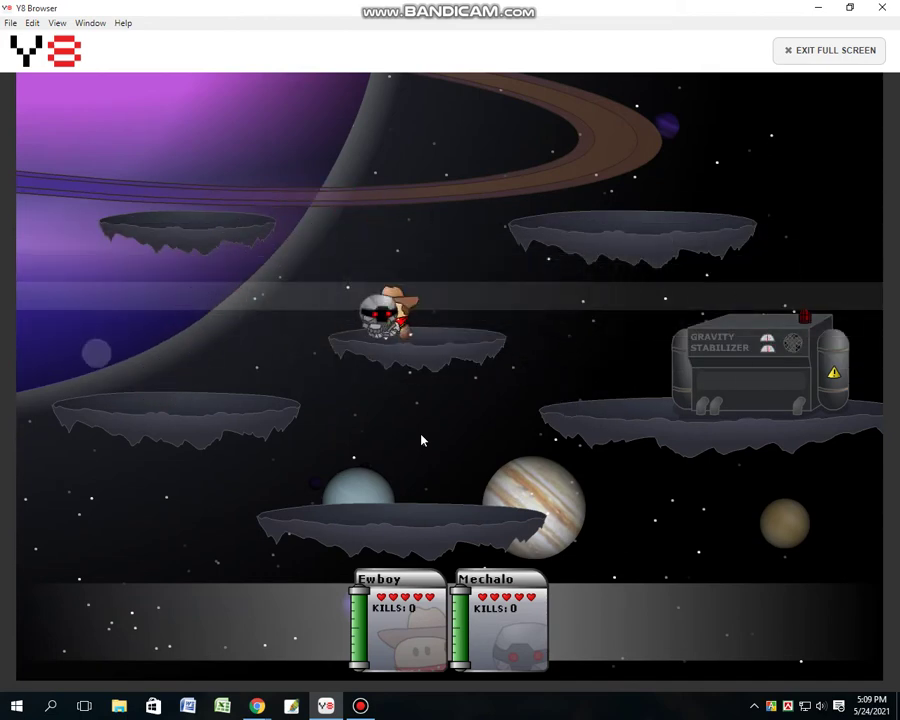
{"action": "key", "text": "Left"}
{"action": "key", "text": "Up"}
{"action": "key", "text": "Left"}
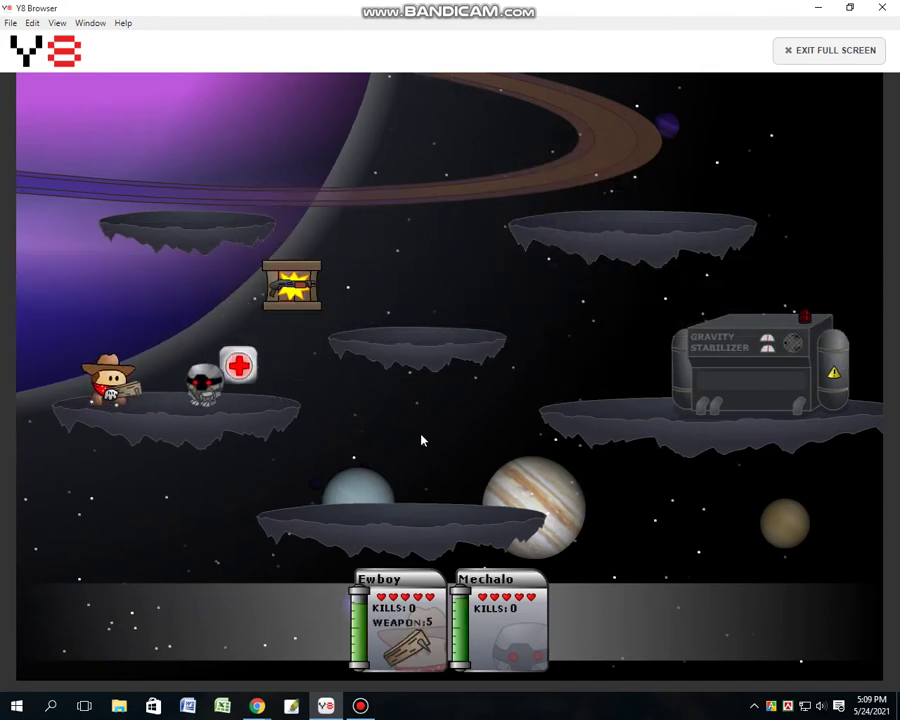
{"action": "key", "text": "Down"}
{"action": "key", "text": "space"}
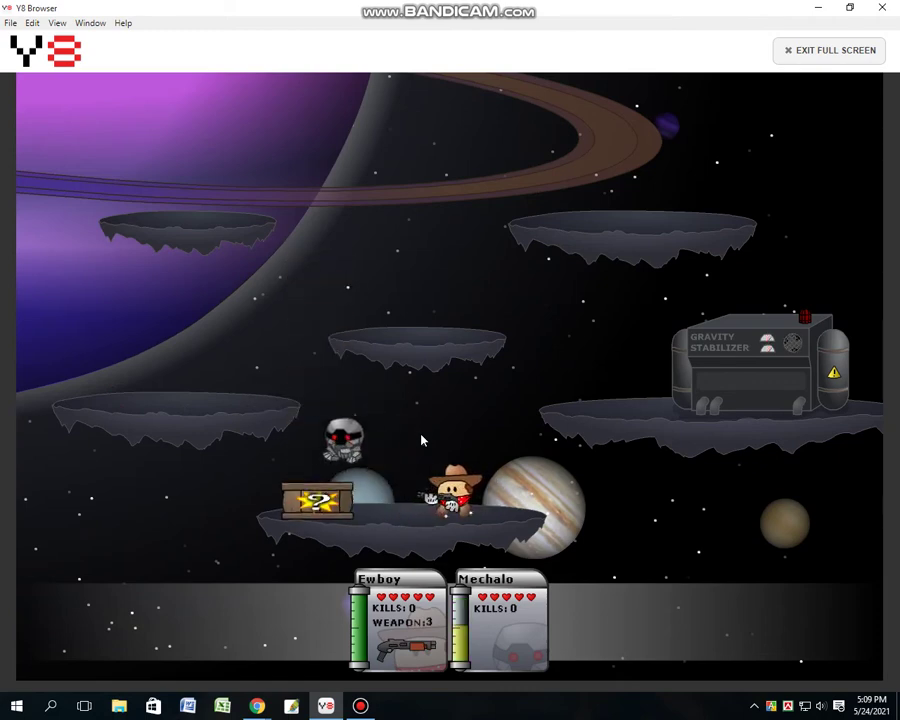
{"action": "key", "text": "space"}
{"action": "key", "text": "space"}
Grab a crate, jump to the upper left, and return to the middle platform.
{"action": "key", "text": "Up"}
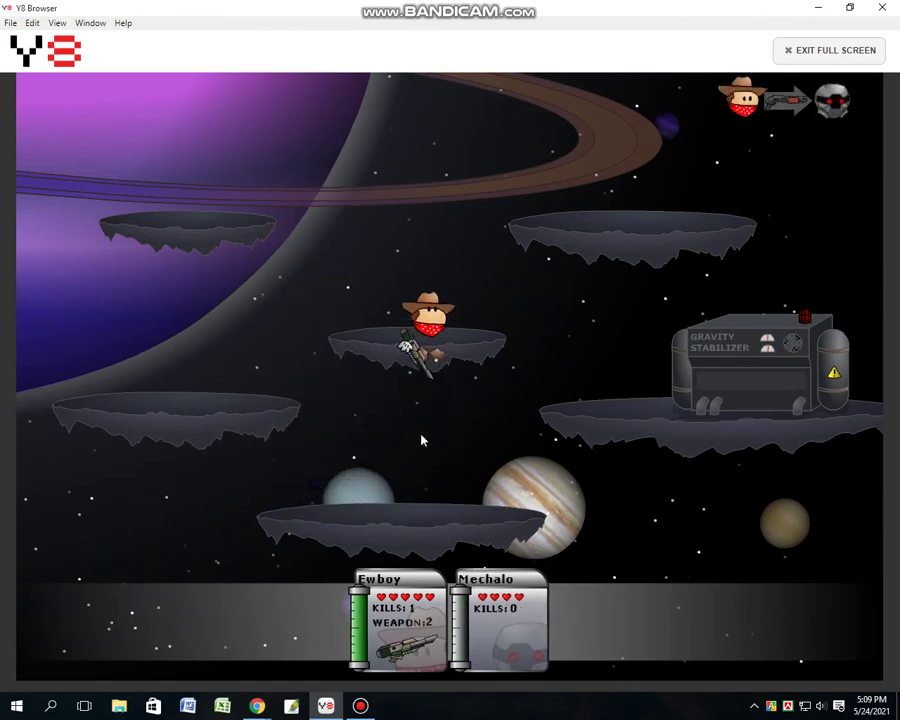
{"action": "key", "text": "Left"}
{"action": "key", "text": "Up"}
{"action": "key", "text": "Right"}
{"action": "key", "text": "Up"}
{"action": "key", "text": "Left"}
Drop beside Mechalo, kill it, and collect the chainsaw crate.
{"action": "key", "text": "Down"}
{"action": "key", "text": "Right"}
{"action": "key", "text": "Down"}
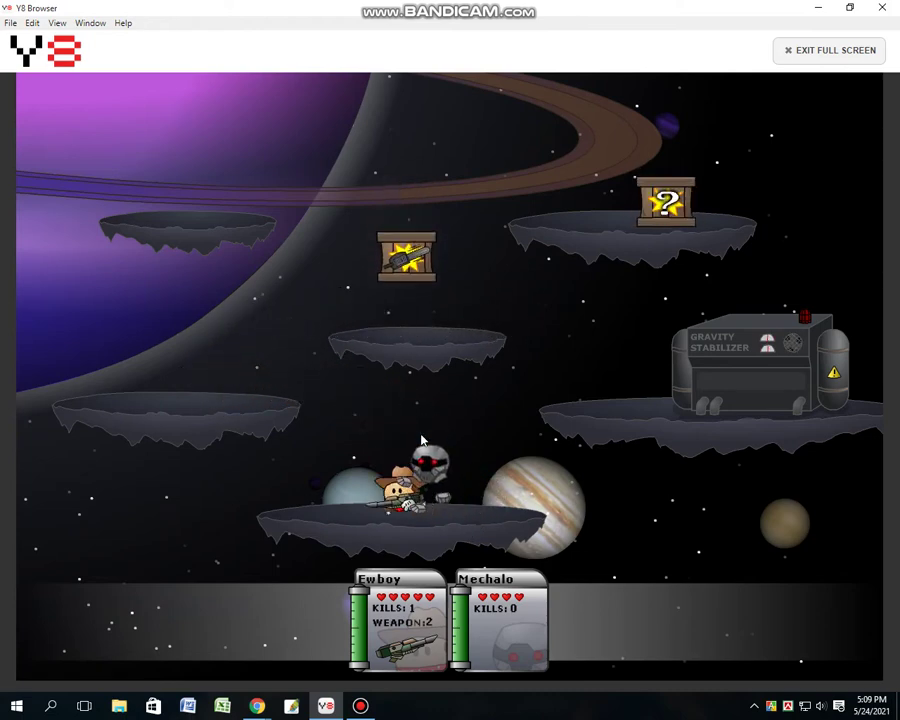
{"action": "key", "text": "space"}
{"action": "key", "text": "Up"}
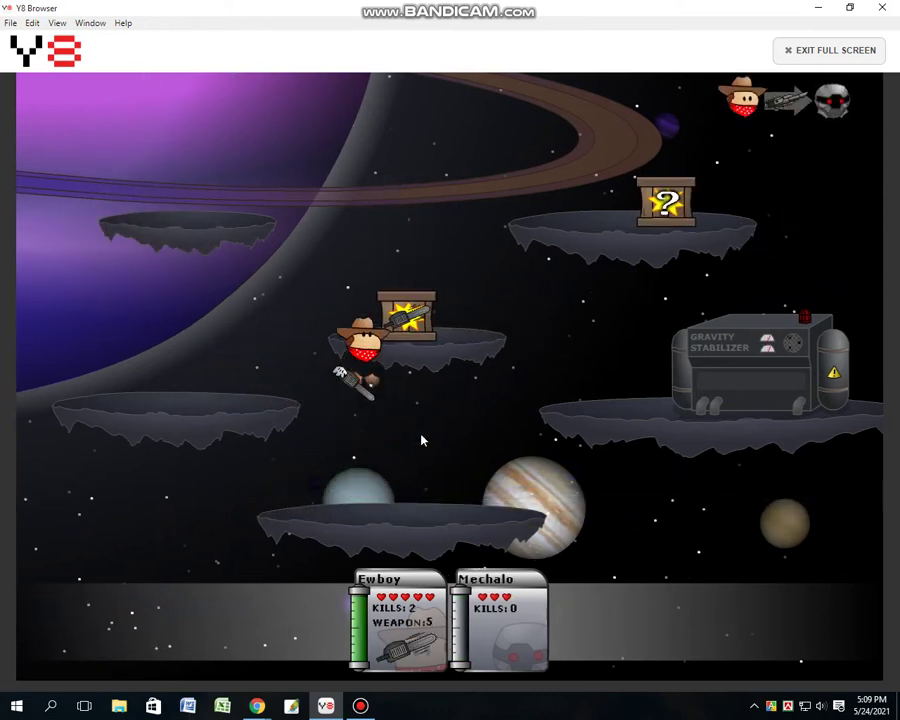
{"action": "key", "text": "Up"}
{"action": "key", "text": "Right"}
Move down to the middle platform, then jump toward the upper-left platforms.
{"action": "key", "text": "Left"}
{"action": "key", "text": "Right"}
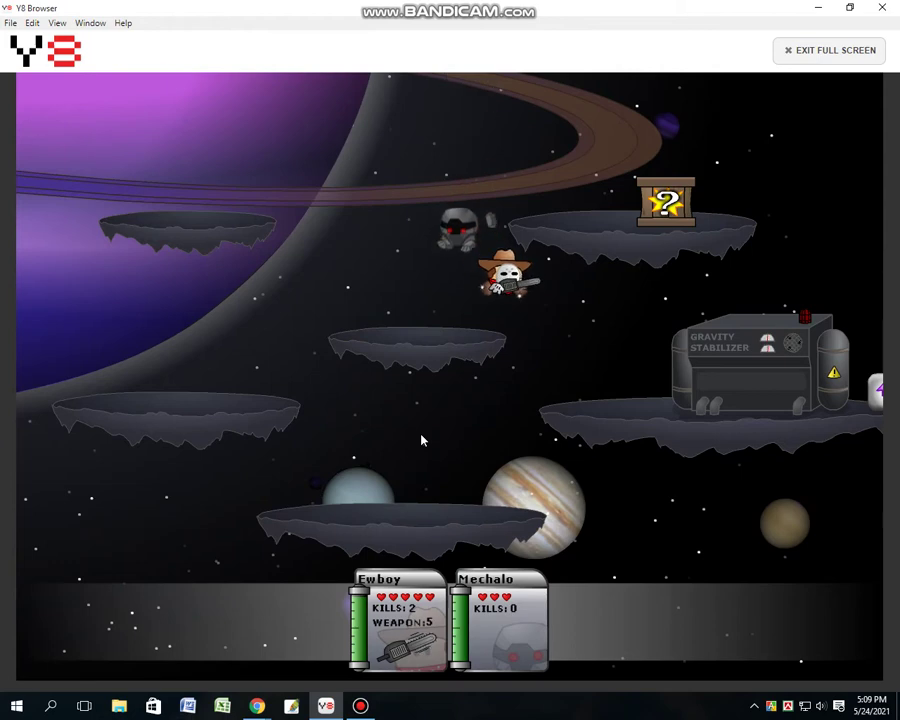
{"action": "key", "text": "Down"}
{"action": "key", "text": "Left"}
{"action": "key", "text": "Right"}
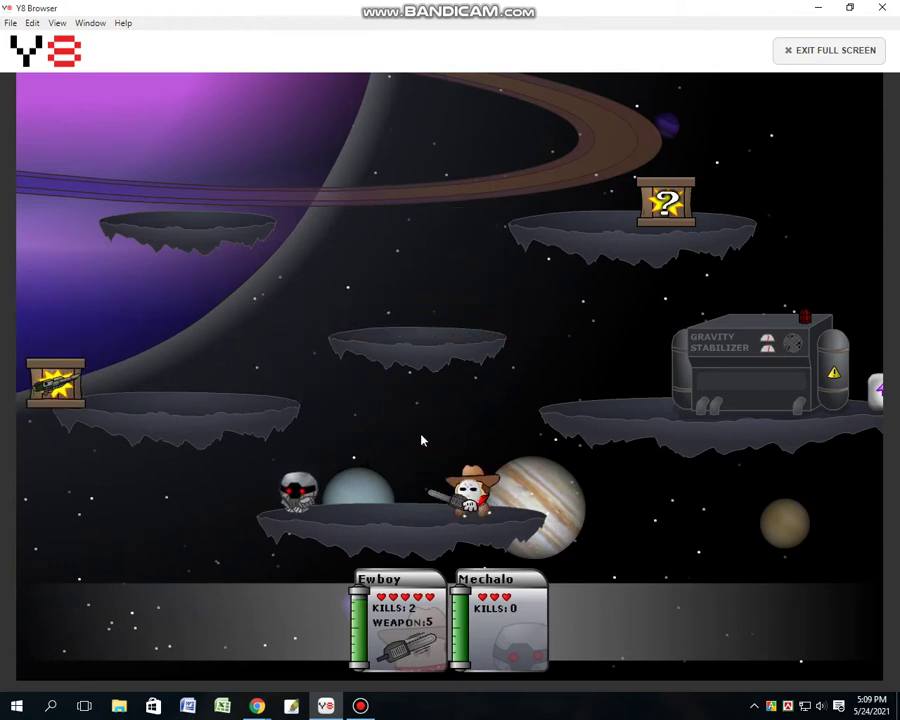
{"action": "key", "text": "Left"}
{"action": "key", "text": "Up"}
{"action": "key", "text": "Left"}
{"action": "key", "text": "Up"}
Attack Mechalo while jumping between platforms, scoring the third kill.
{"action": "key", "text": "Up"}
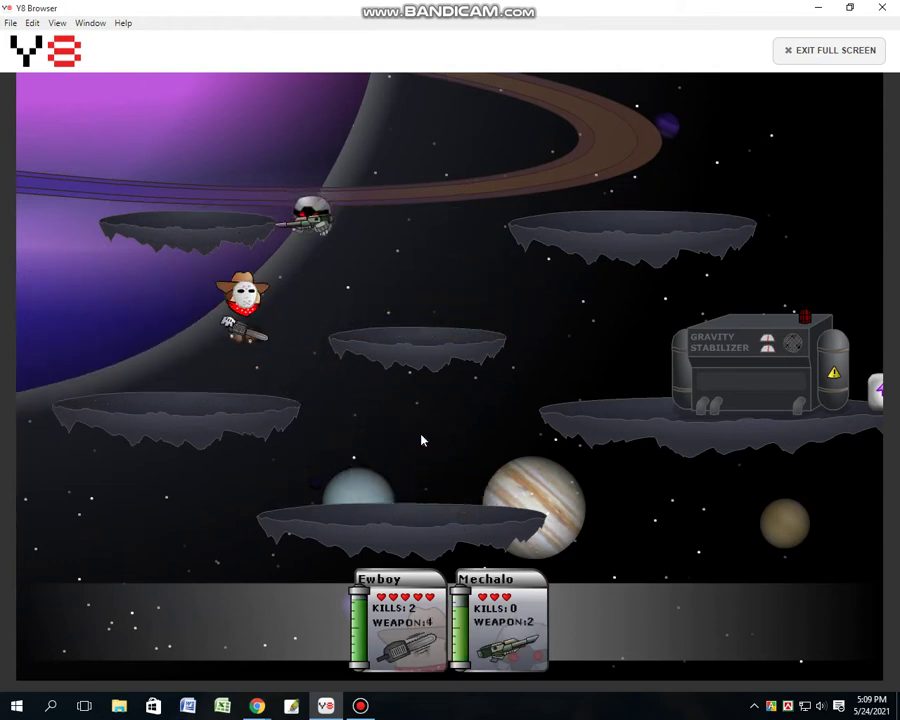
{"action": "key", "text": "Right"}
{"action": "key", "text": "space"}
{"action": "key", "text": "Up"}
{"action": "key", "text": "Right"}
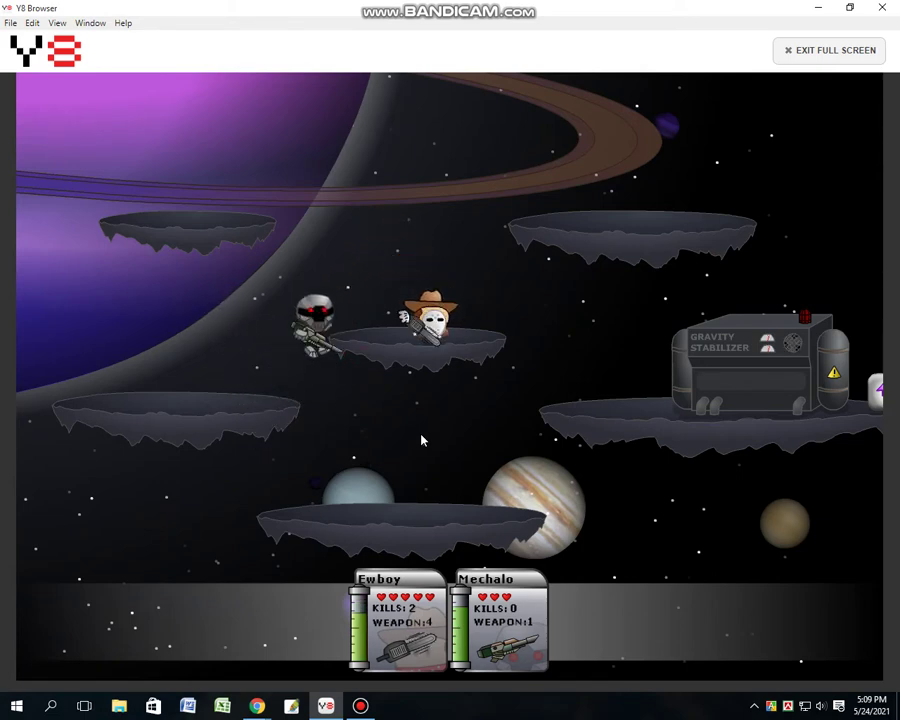
{"action": "key", "text": "Up"}
{"action": "key", "text": "space"}
{"action": "key", "text": "Right"}
{"action": "key", "text": "space"}
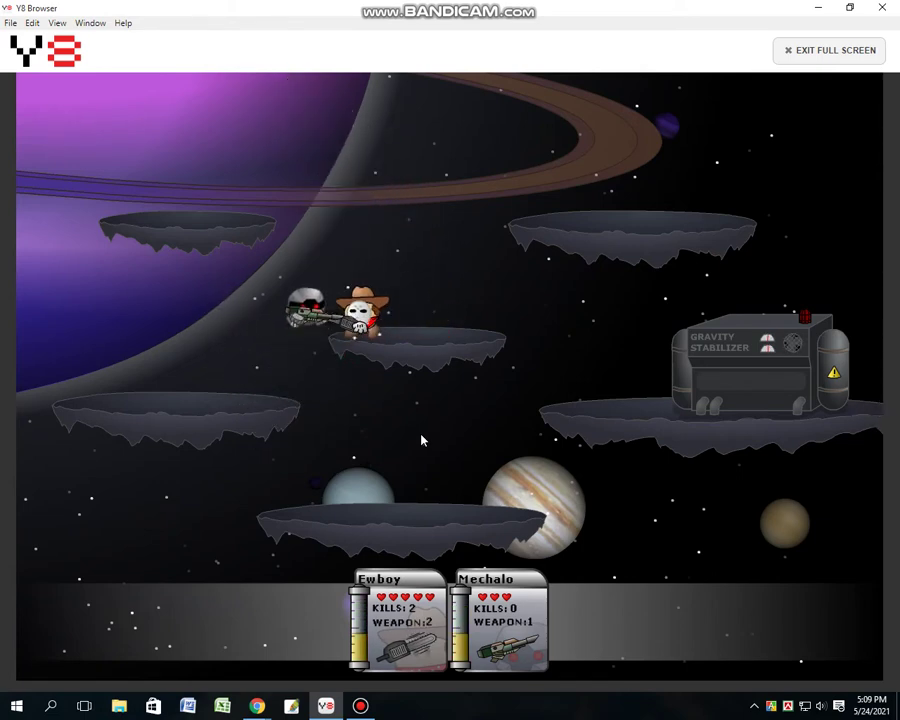
{"action": "key", "text": "space"}
{"action": "key", "text": "Up"}
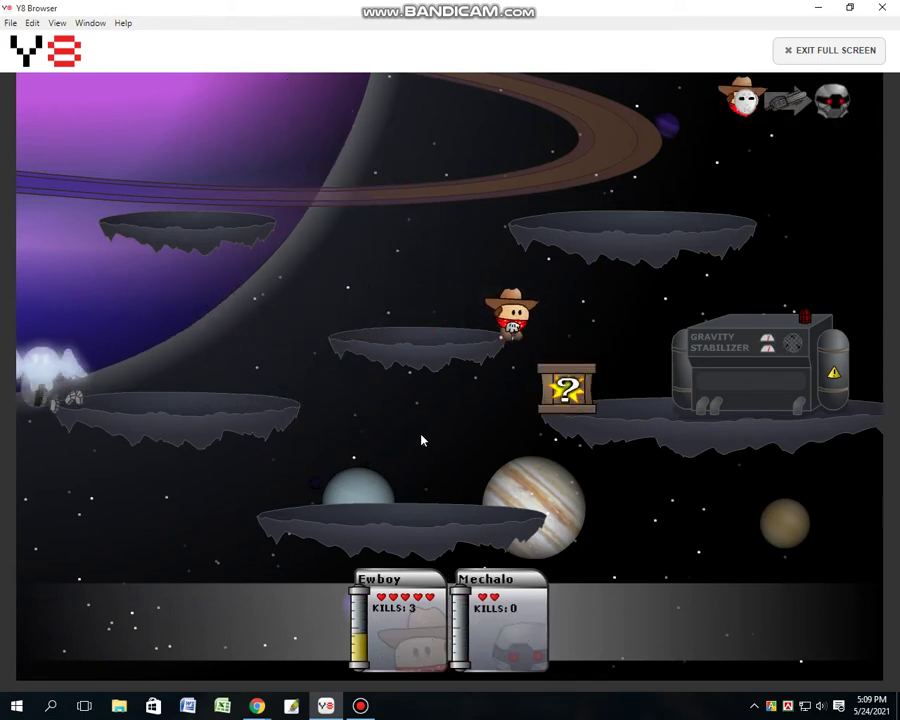
Collect the mystery crate, fire the bazooka at Mechalo, and leap upward.
{"action": "key", "text": "Right"}
{"action": "key", "text": "Down"}
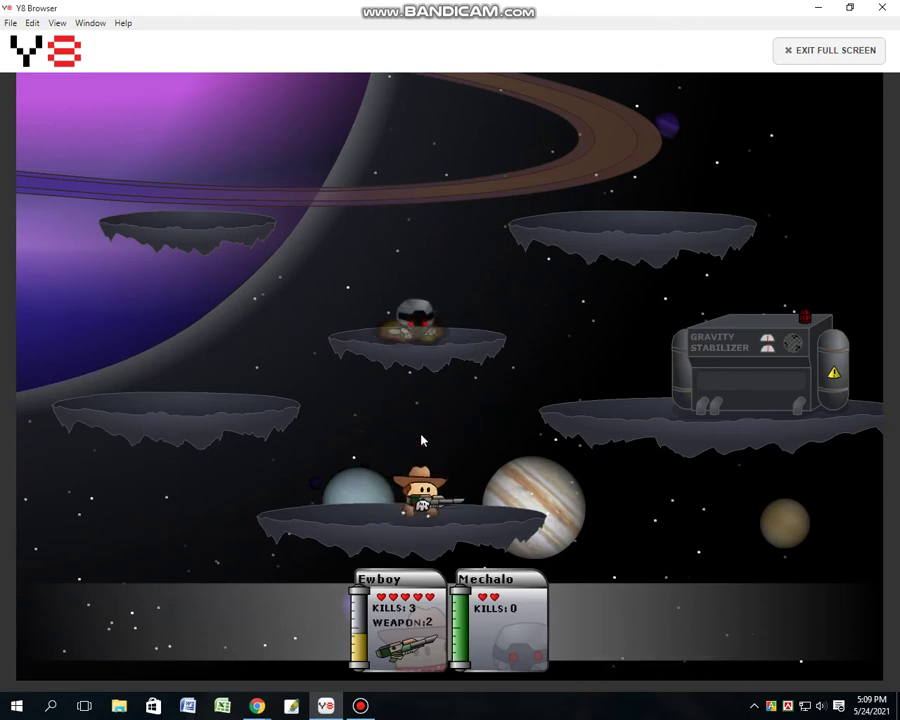
{"action": "key", "text": "Left"}
{"action": "key", "text": "space"}
{"action": "key", "text": "Up"}
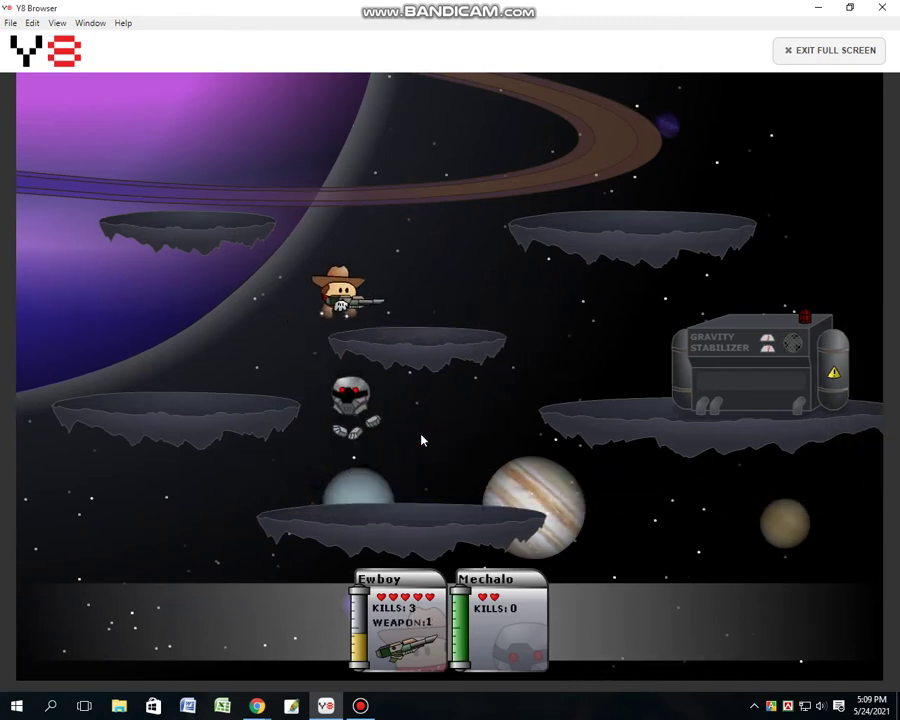
{"action": "key", "text": "Right"}
{"action": "key", "text": "space"}
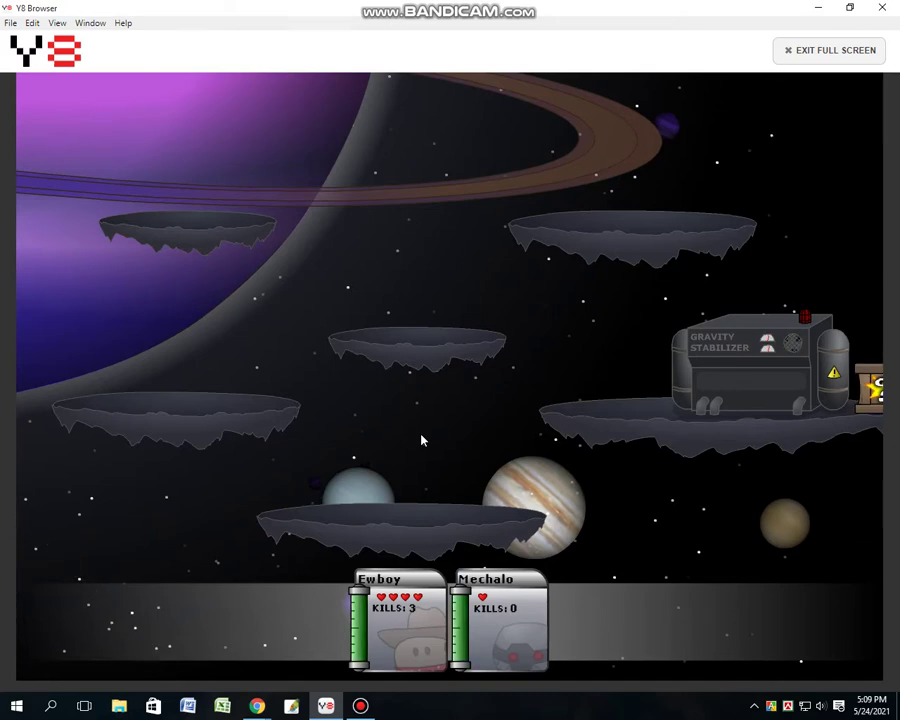
Grab a weapon crate from the upper right and finish Mechalo to win Outer Space.
{"action": "key", "text": "Right"}
{"action": "key", "text": "Up"}
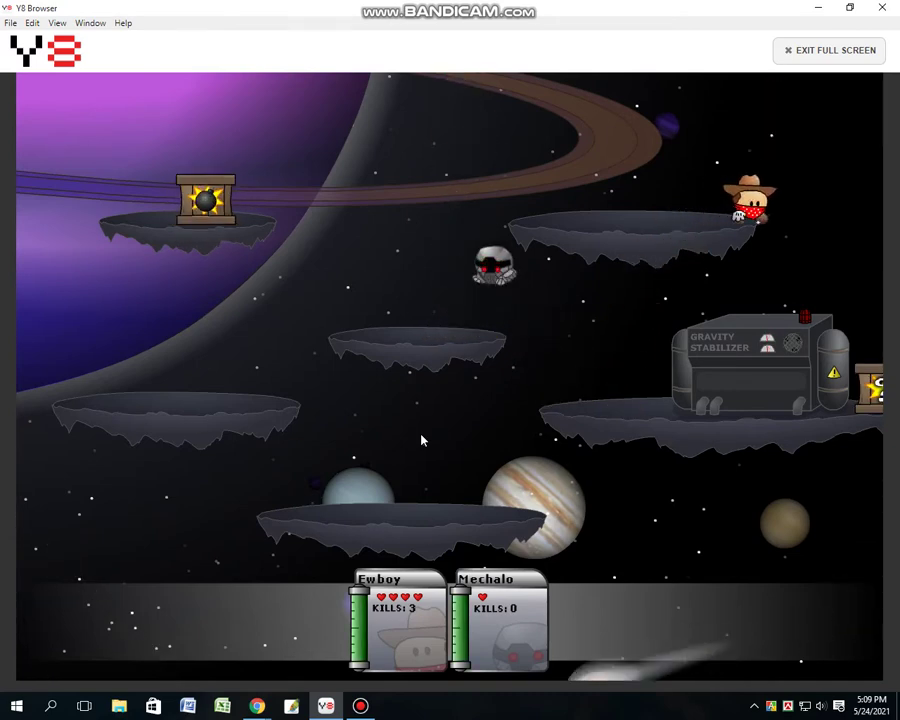
{"action": "key", "text": "Right"}
{"action": "key", "text": "Down"}
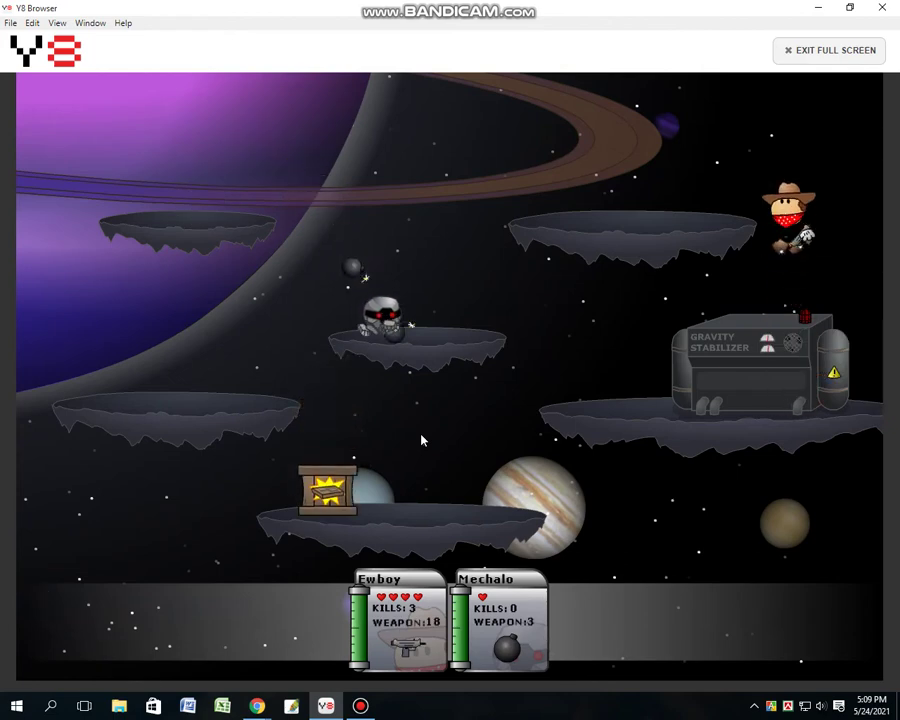
{"action": "key", "text": "Left"}
{"action": "key", "text": "Up"}
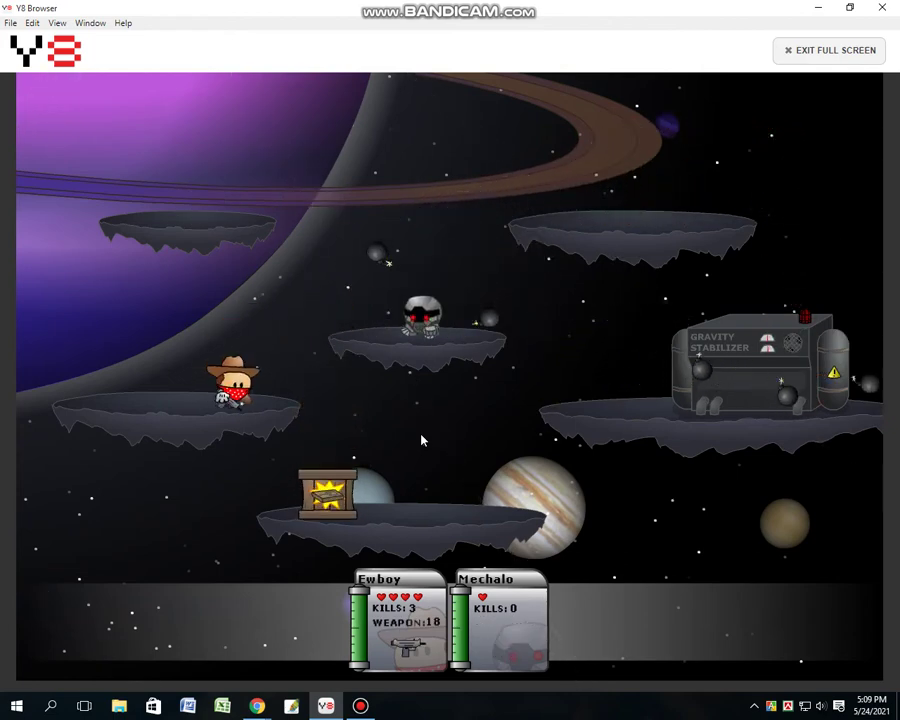
{"action": "key", "text": "Right"}
{"action": "key", "text": "Down"}
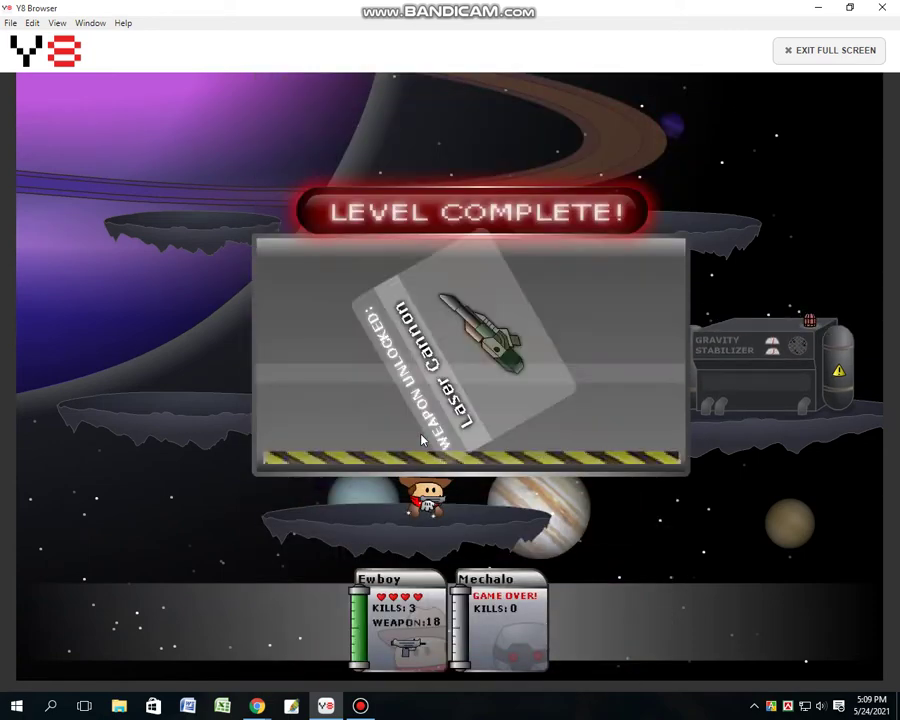
Leave the Outer Space results and cycle the character portrait right to Mechay.
{"action": "left_click", "coordinate": [460, 505]}
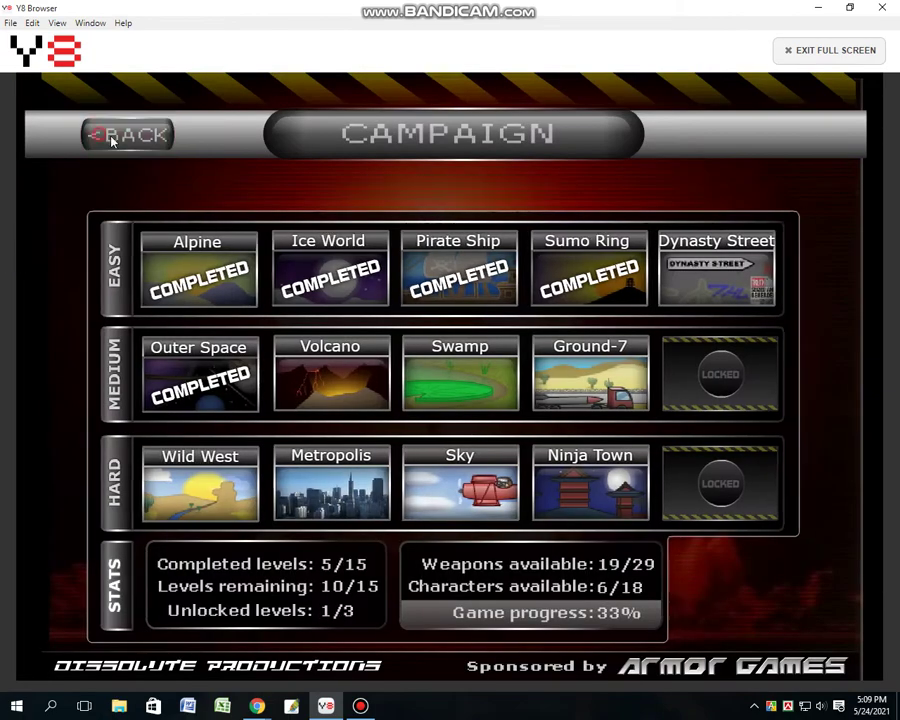
{"action": "left_click", "coordinate": [113, 140]}
{"action": "left_click", "coordinate": [517, 378]}
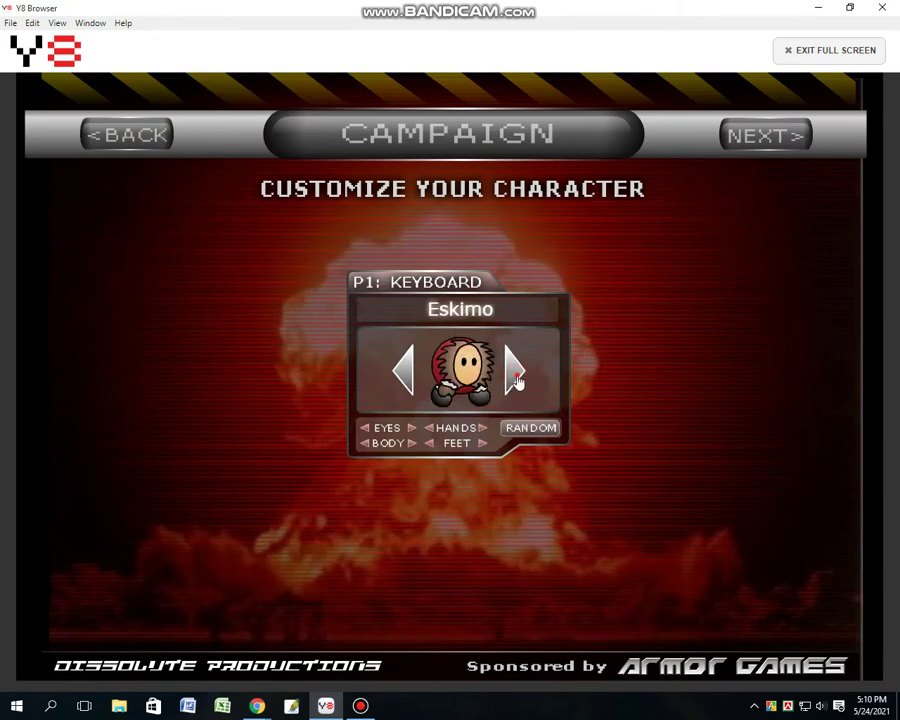
{"action": "left_click", "coordinate": [517, 378]}
{"action": "left_click", "coordinate": [517, 378]}
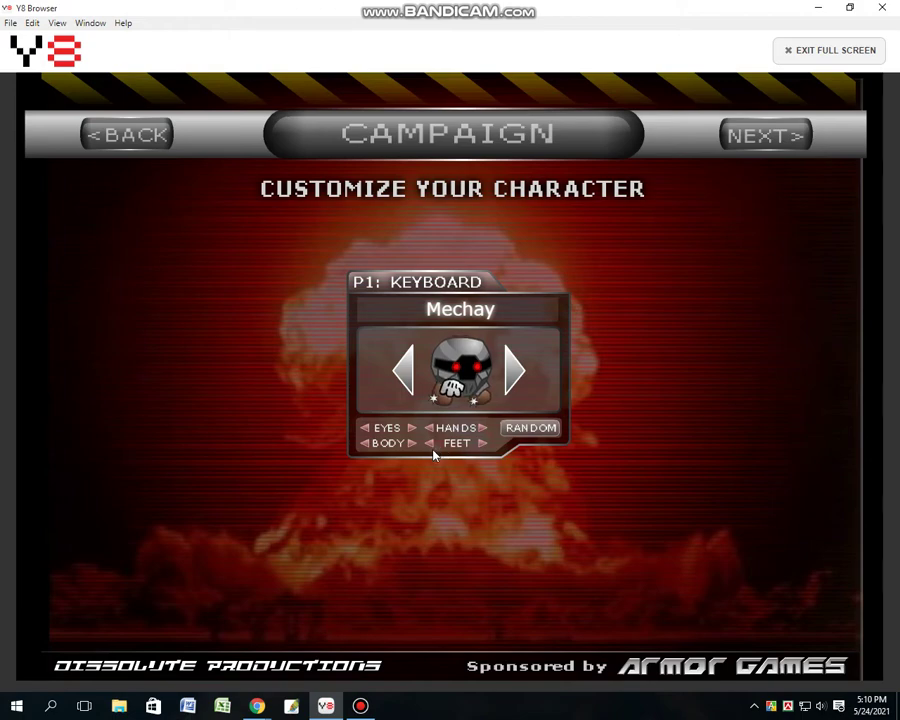
Confirm Mechay with NEXT, choose the Volcano level, and start it.
{"action": "left_click", "coordinate": [762, 134]}
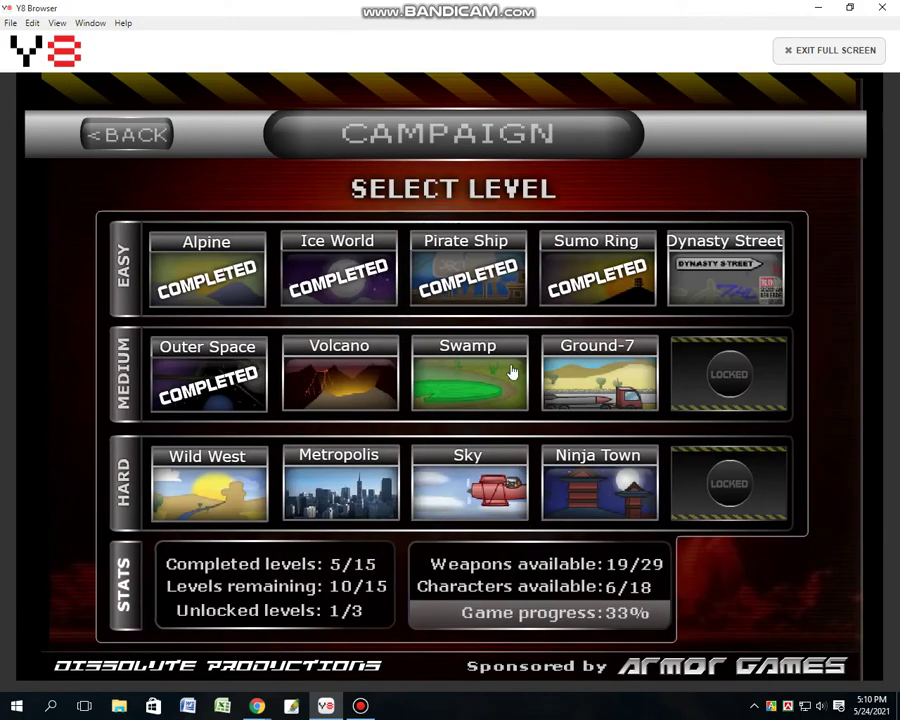
{"action": "left_click", "coordinate": [340, 370]}
{"action": "left_click", "coordinate": [454, 580]}
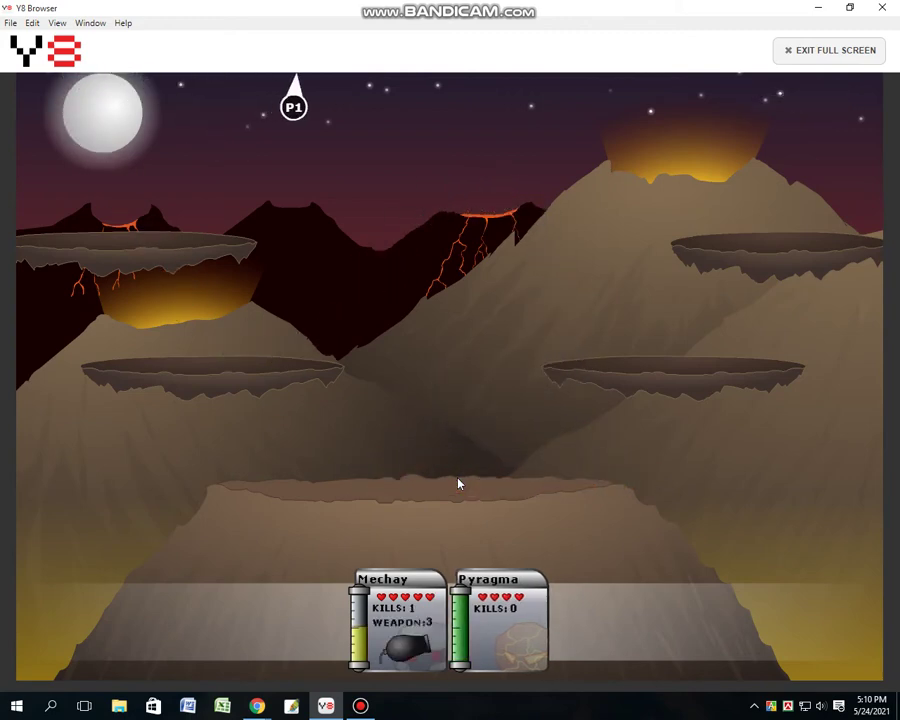
Shoot Pyragma from the lower platform until the starting weapon runs out.
{"action": "key", "text": "Down"}
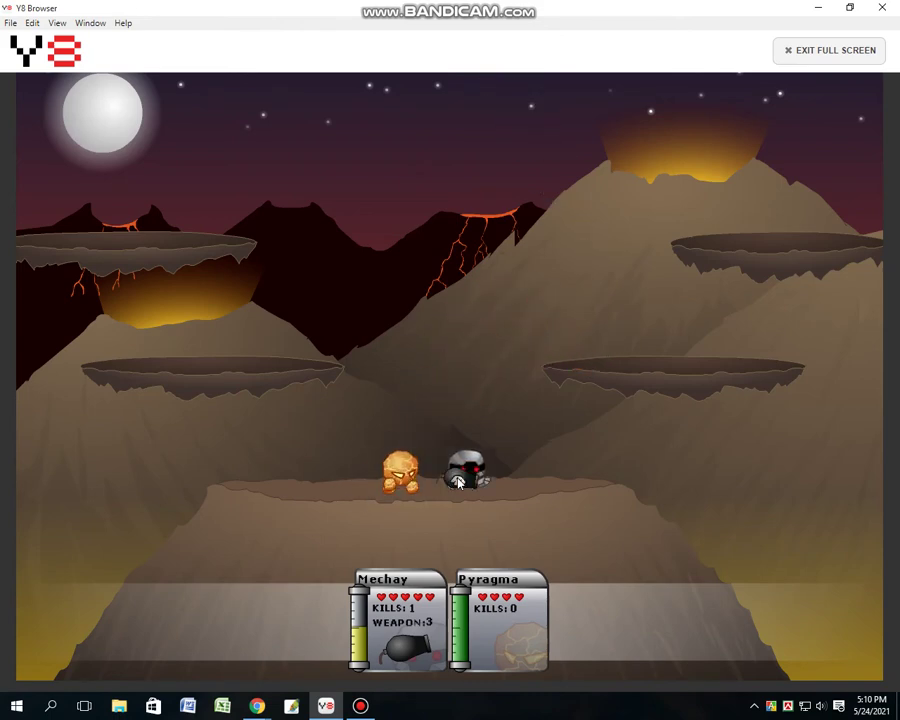
{"action": "key", "text": "space"}
{"action": "key", "text": "Up"}
{"action": "key", "text": "space"}
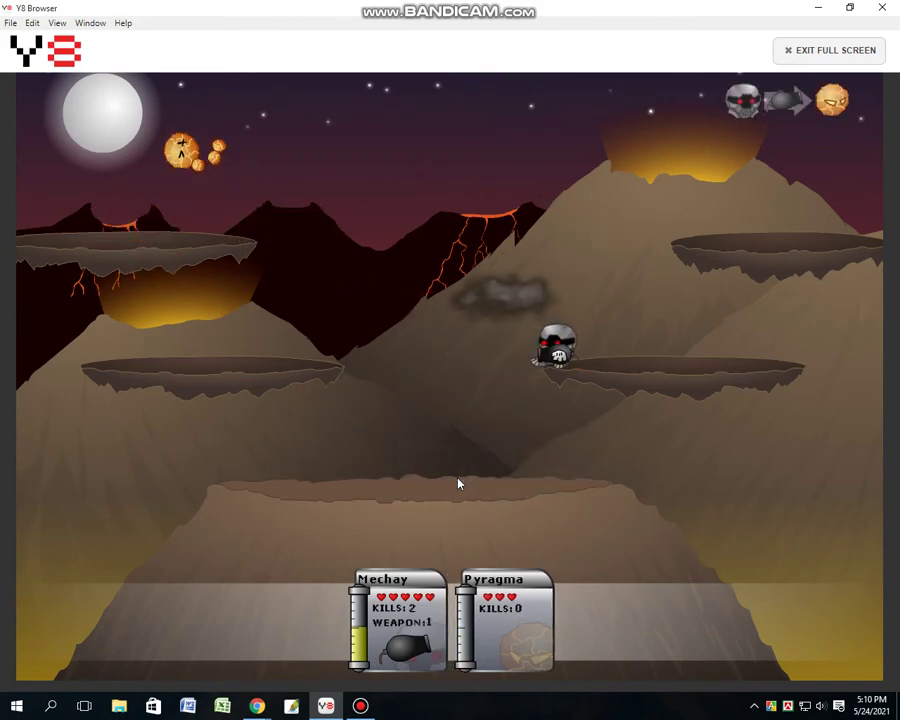
{"action": "key", "text": "Up"}
{"action": "key", "text": "Down"}
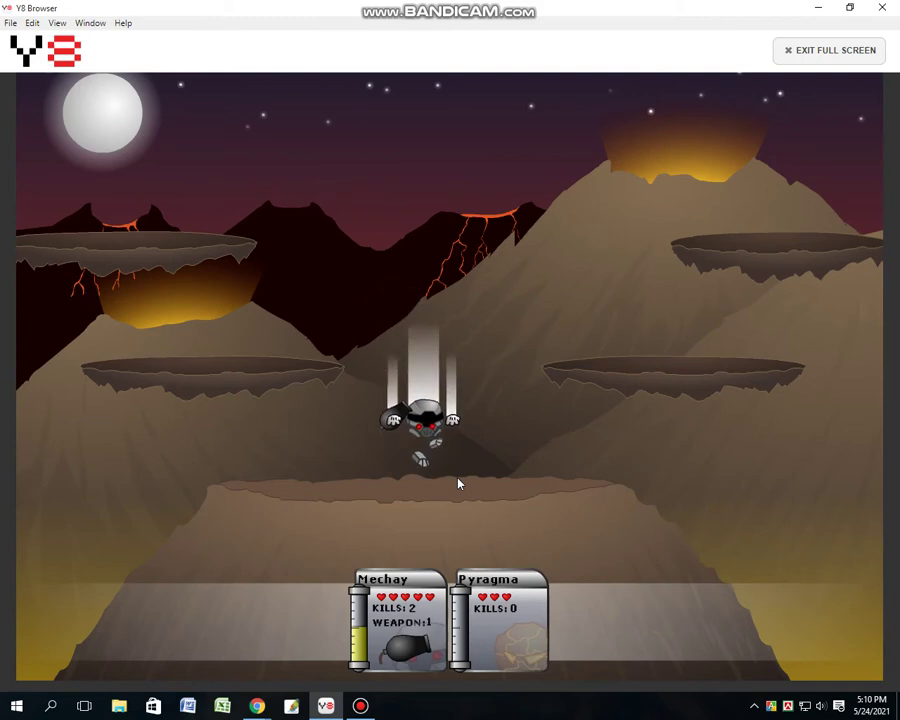
{"action": "key", "text": "Right"}
{"action": "key", "text": "space"}
Climb to Pyragma's upper-left platform and chase it to the left middle platform.
{"action": "key", "text": "Left"}
{"action": "key", "text": "Up"}
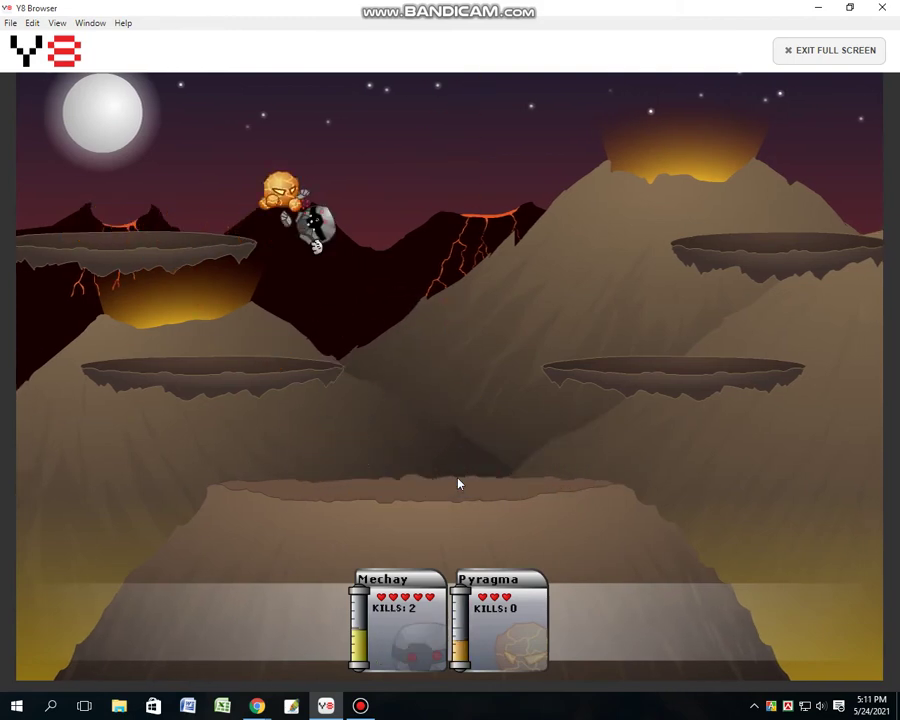
{"action": "key", "text": "Up"}
{"action": "key", "text": "Down"}
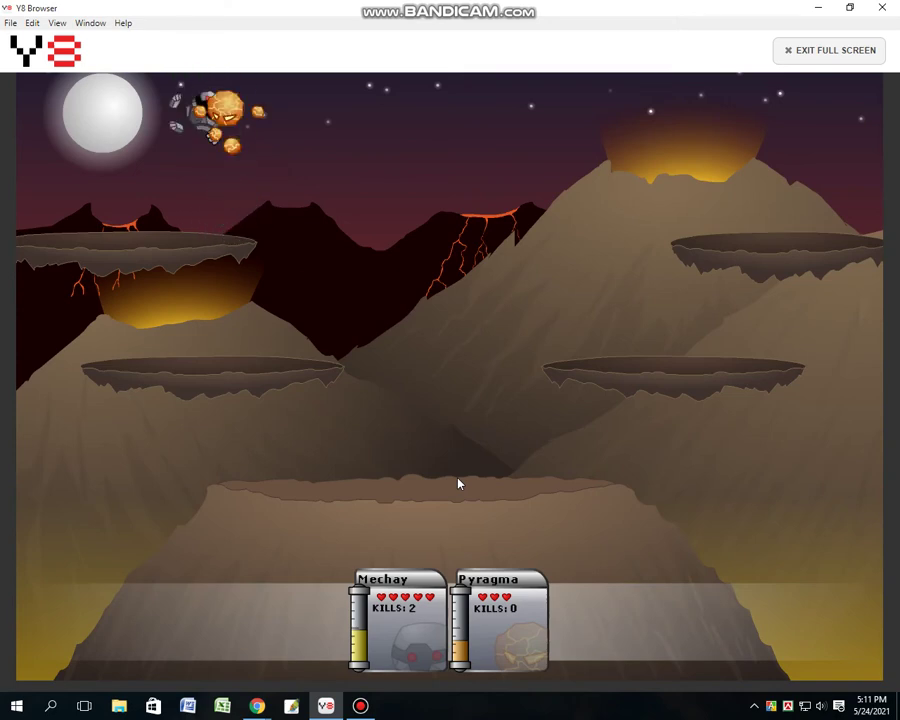
{"action": "key", "text": "Right"}
{"action": "key", "text": "Up"}
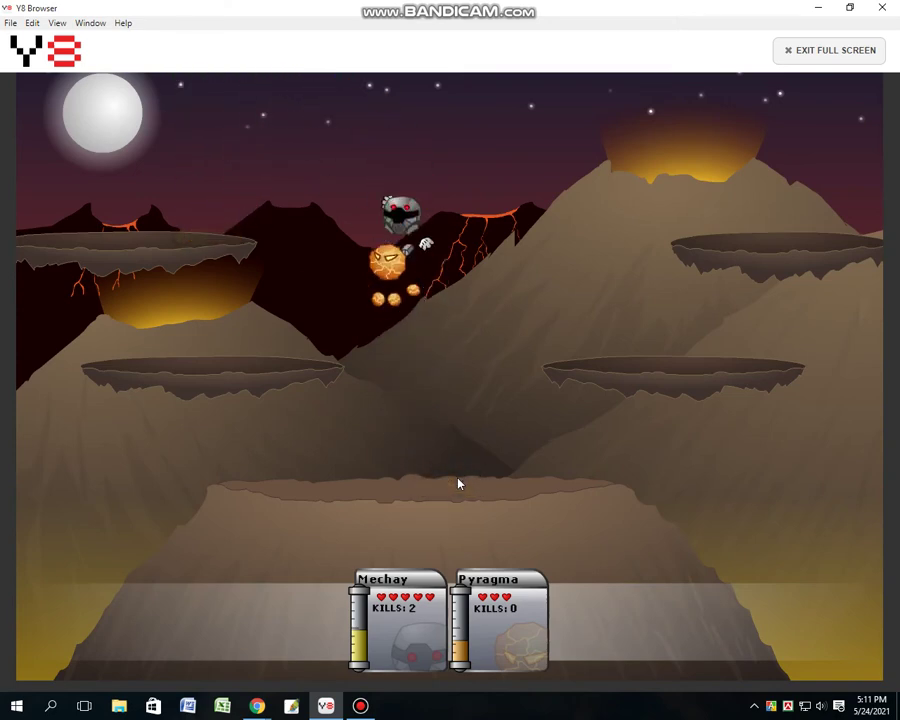
{"action": "key", "text": "Left"}
{"action": "key", "text": "Up"}
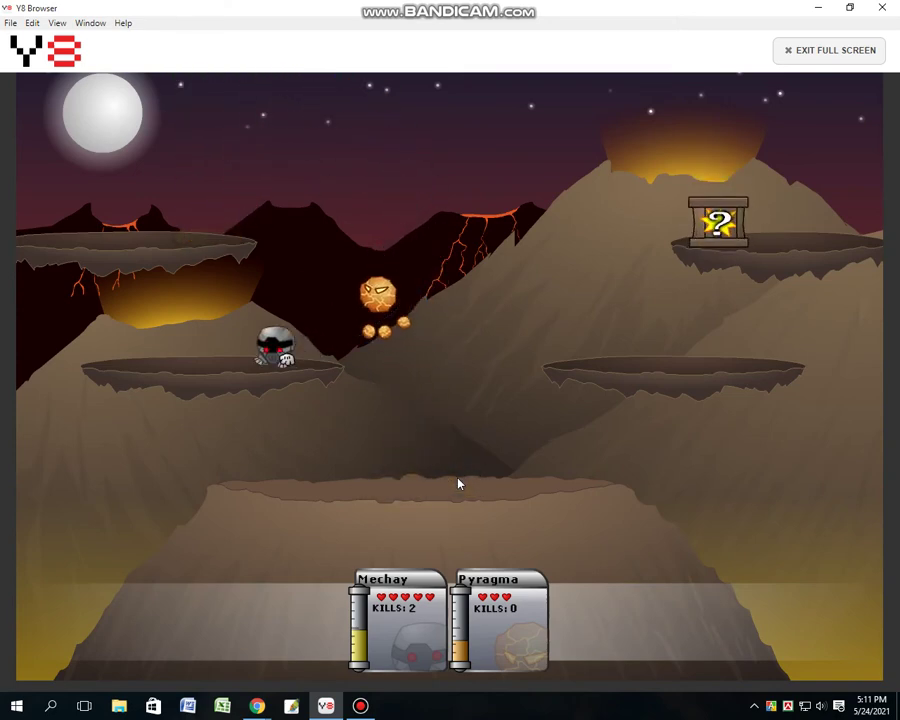
Collect the flamethrower from the item box, burn Pyragma, and pick up a shield.
{"action": "key", "text": "Right"}
{"action": "key", "text": "Up"}
{"action": "key", "text": "Right"}
{"action": "key", "text": "Up"}
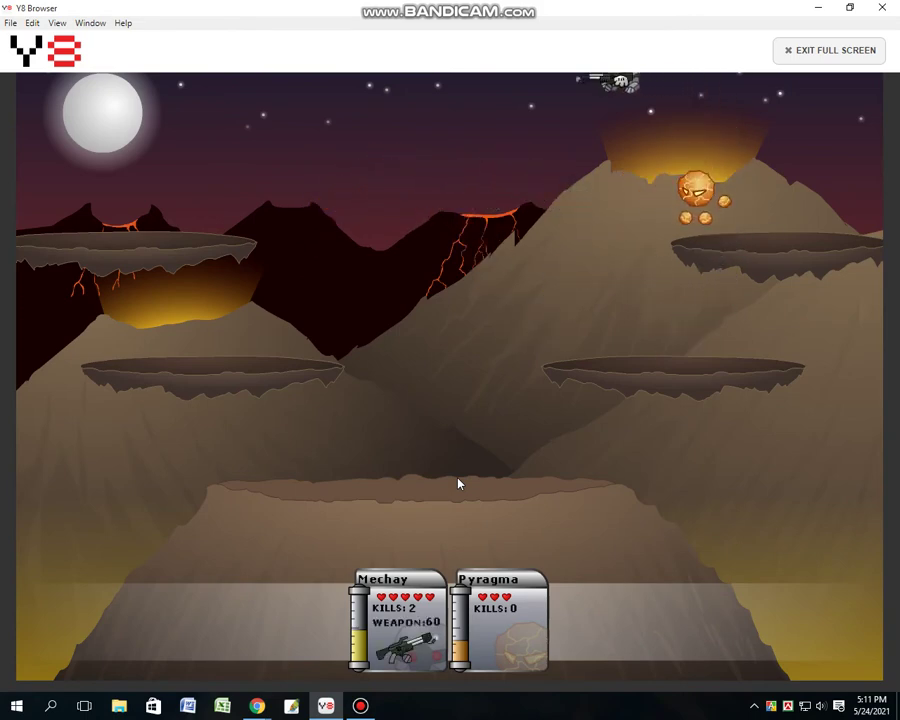
{"action": "key", "text": "Down"}
{"action": "key", "text": "space"}
{"action": "key", "text": "space"}
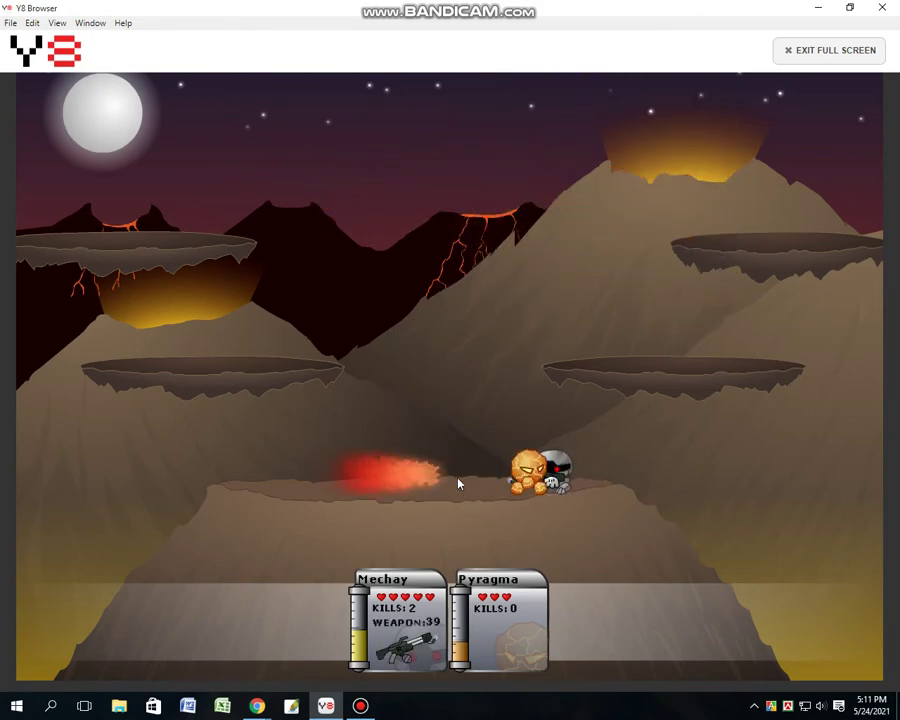
{"action": "key", "text": "Up"}
{"action": "key", "text": "Left"}
{"action": "key", "text": "Down"}
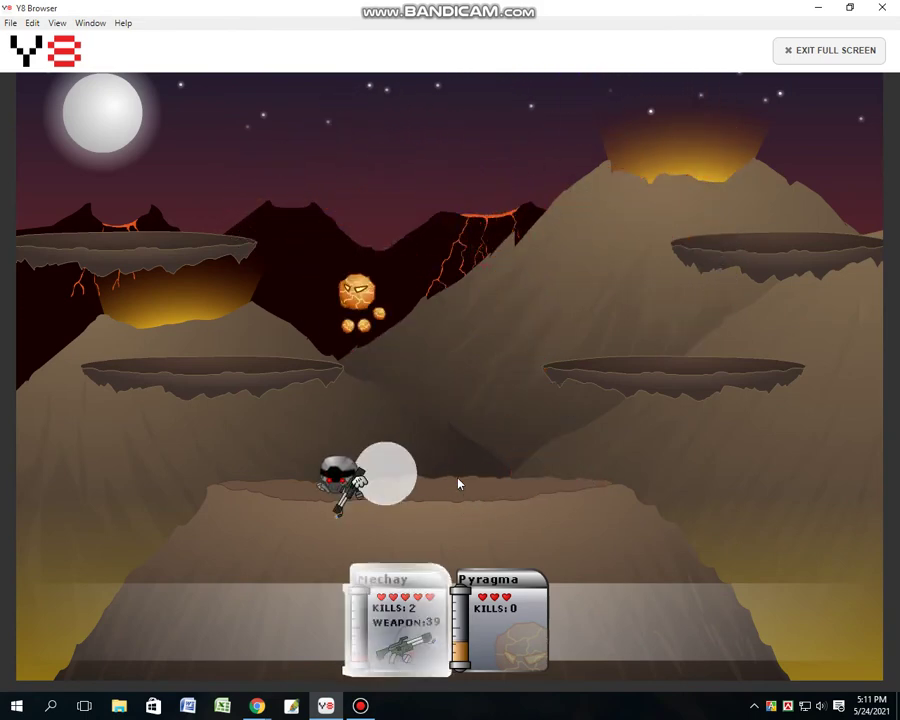
{"action": "key", "text": "space"}
{"action": "key", "text": "space"}
Grab the middle-right weapon crate and shoot Pyragma for another kill.
{"action": "key", "text": "Up"}
{"action": "key", "text": "Up"}
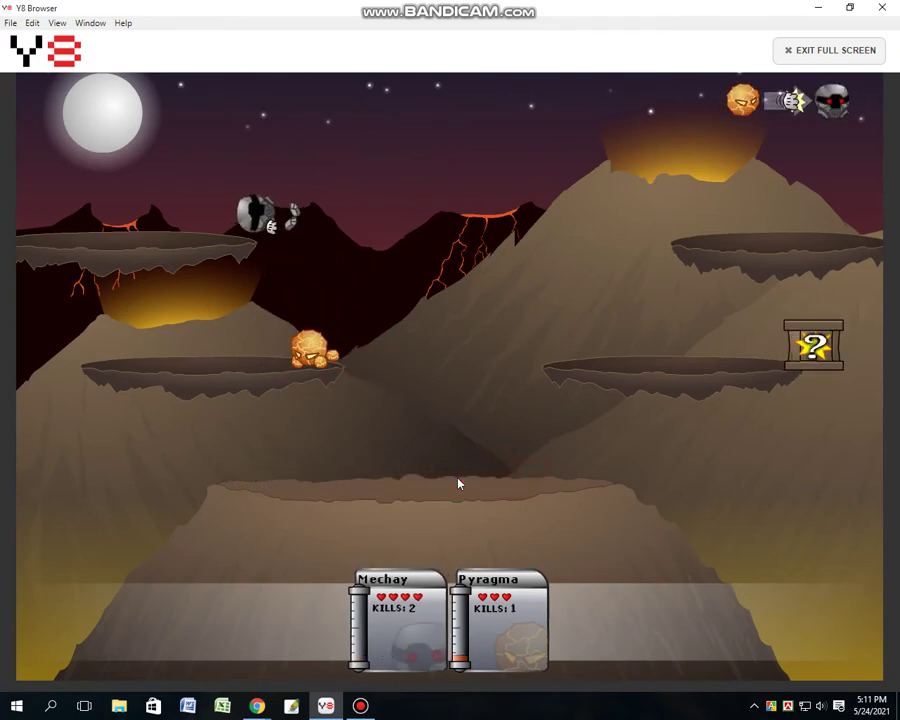
{"action": "key", "text": "Up"}
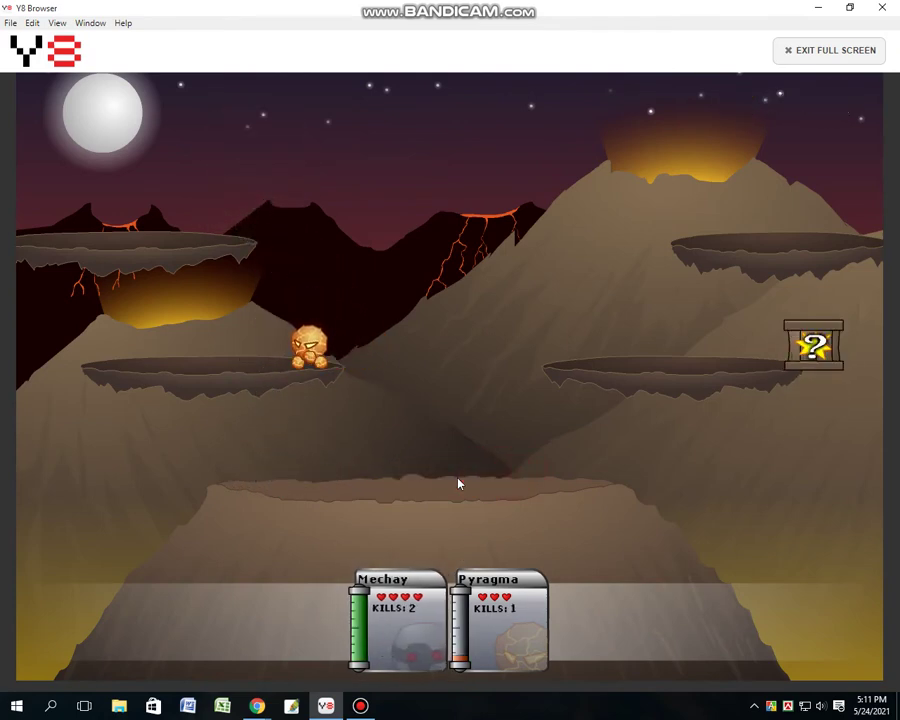
{"action": "key", "text": "Down"}
{"action": "key", "text": "Right"}
{"action": "key", "text": "Right"}
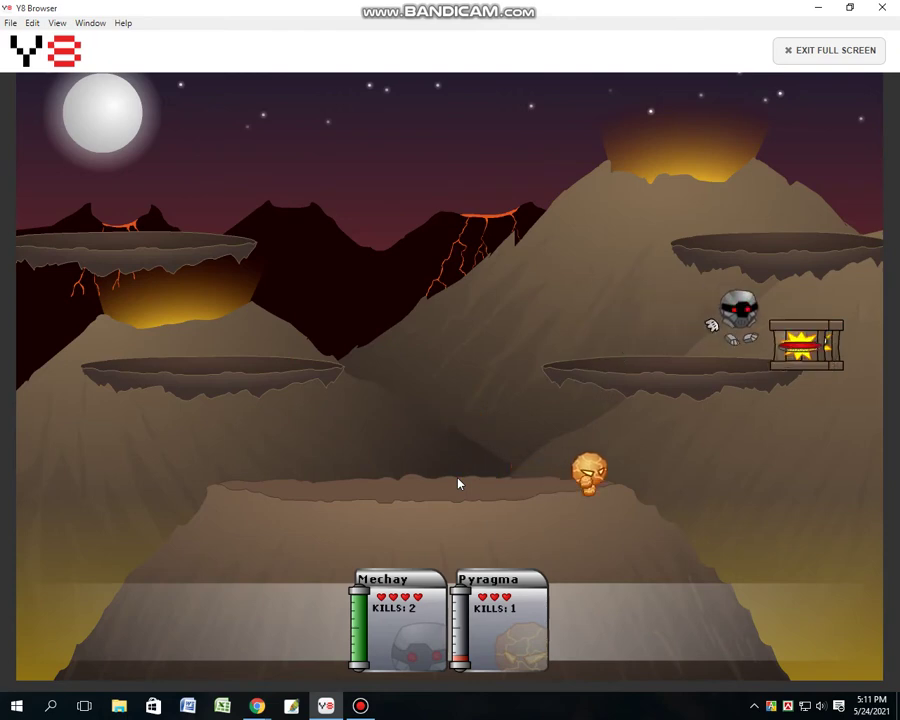
{"action": "key", "text": "space"}
{"action": "key", "text": "Up"}
{"action": "key", "text": "Left"}
{"action": "key", "text": "space"}
{"action": "key", "text": "Down"}
{"action": "key", "text": "space"}
Collect a new gun along the upper ledge and fire the laser at Pyragma.
{"action": "key", "text": "Left"}
{"action": "key", "text": "Up"}
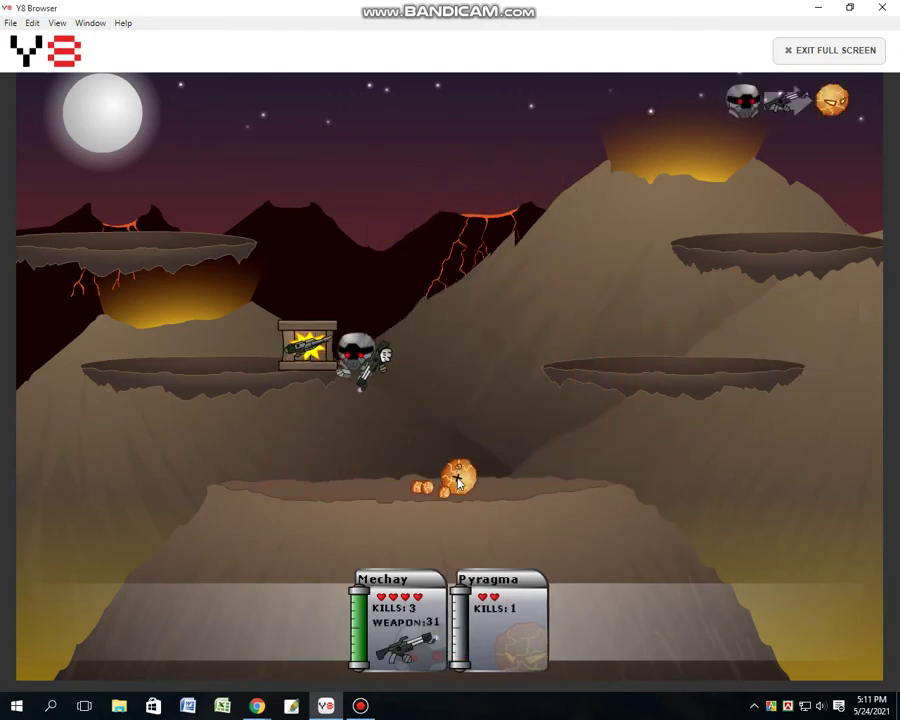
{"action": "key", "text": "Down"}
{"action": "key", "text": "Up"}
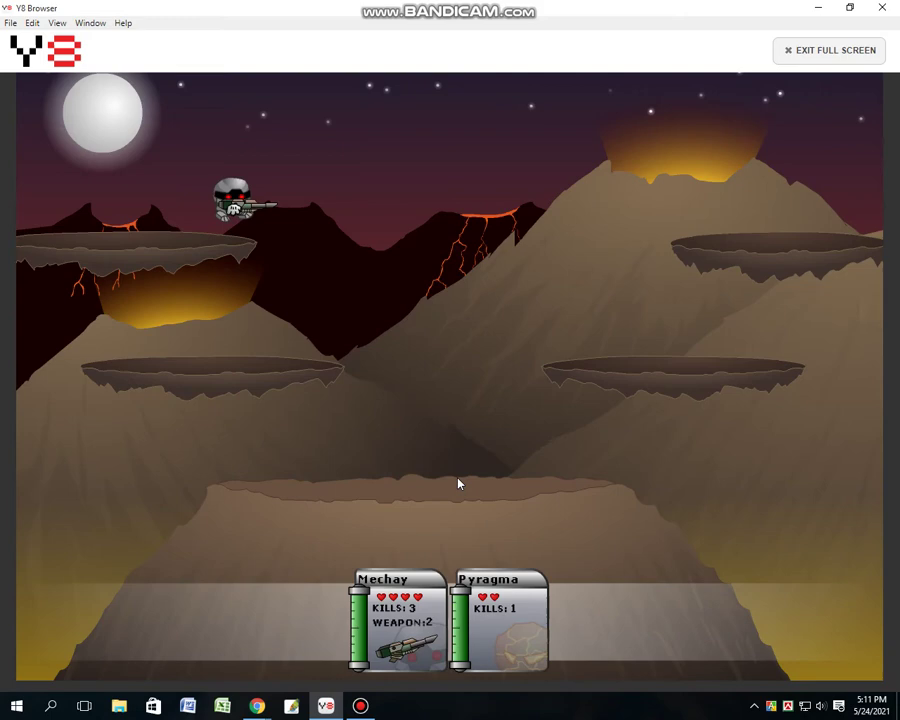
{"action": "key", "text": "Right"}
{"action": "key", "text": "Up"}
{"action": "key", "text": "Right"}
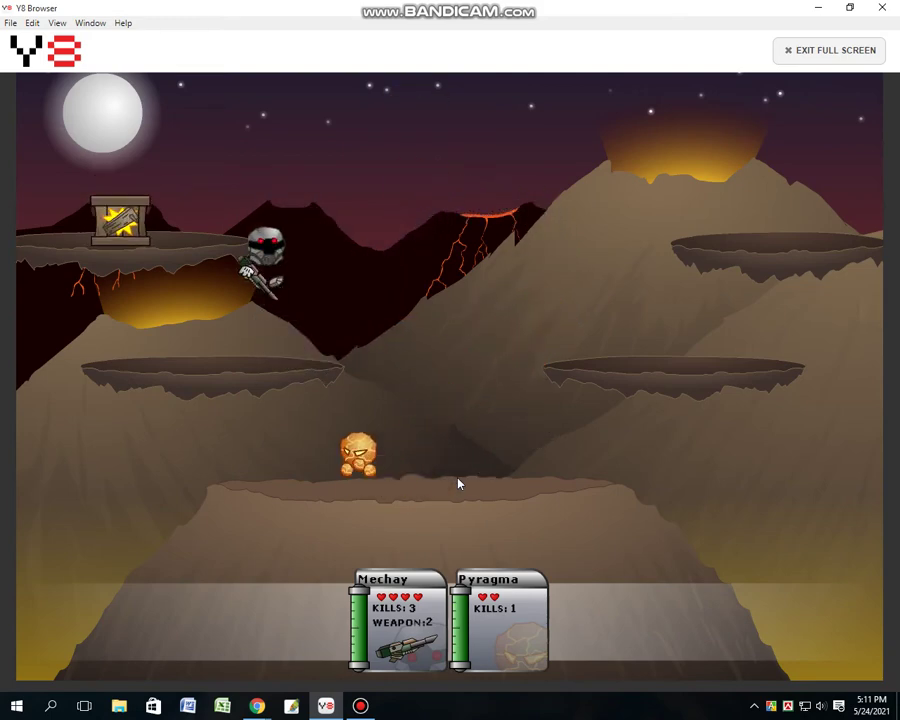
{"action": "key", "text": "Up"}
{"action": "key", "text": "Down"}
{"action": "key", "text": "Left"}
{"action": "key", "text": "Right"}
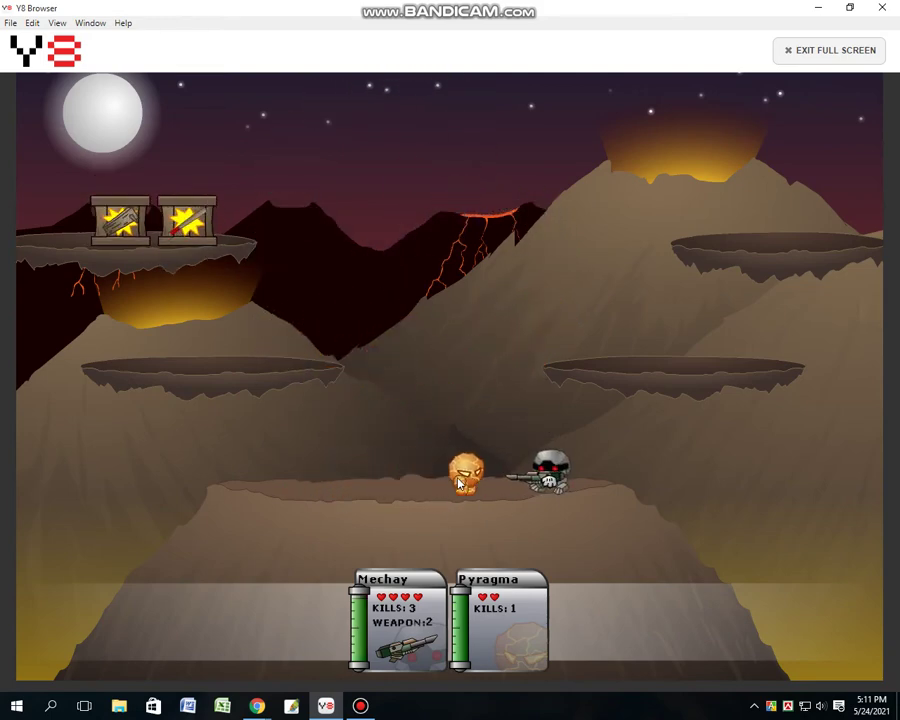
{"action": "key", "text": "space"}
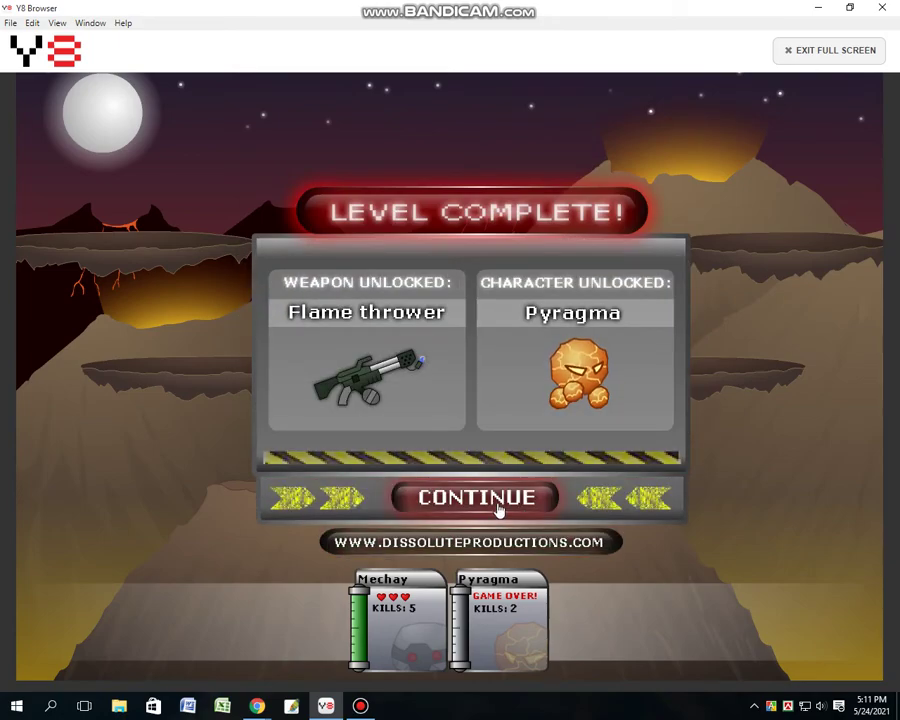
Dismiss the Volcano results, choose the Swamp level, and start it with GO!
{"action": "left_click", "coordinate": [476, 497]}
{"action": "left_click", "coordinate": [456, 346]}
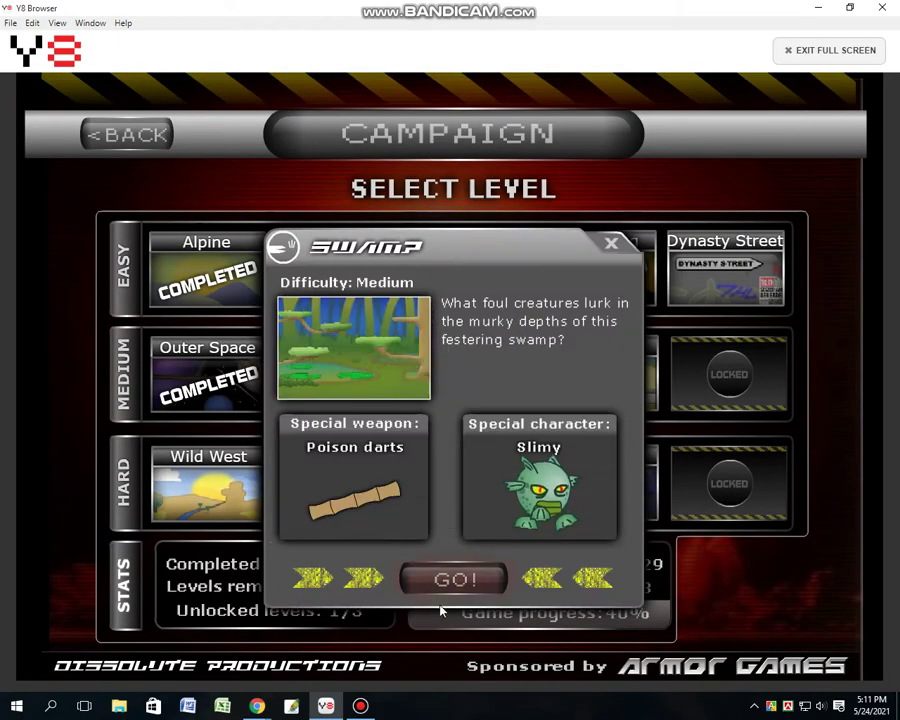
{"action": "left_click", "coordinate": [436, 582]}
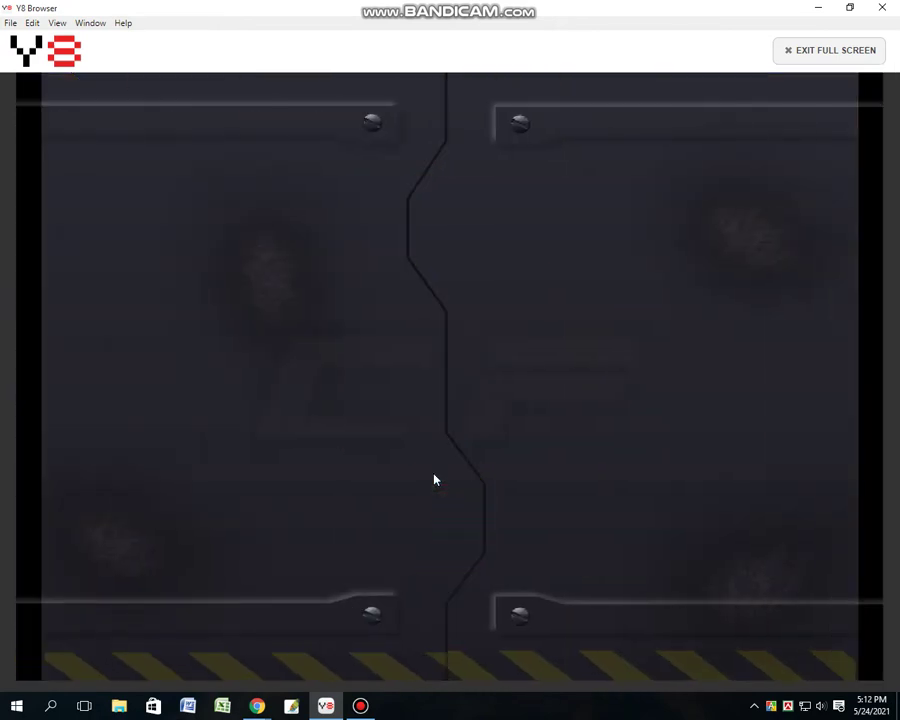